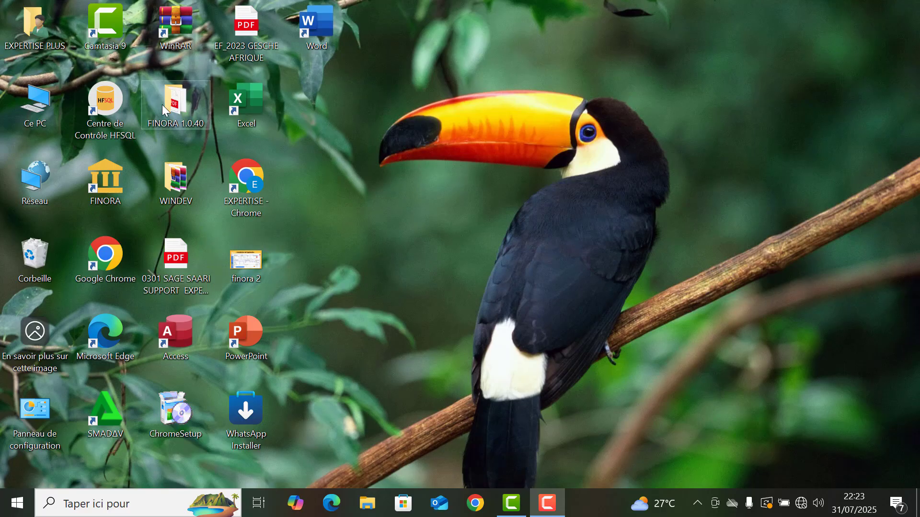
Launch the FINORA 1.0.47.0 installer from the FINORA REPORTING 1.0.47 folder on the SAUVEGARDE (D:) drive
double_click(188, 105)
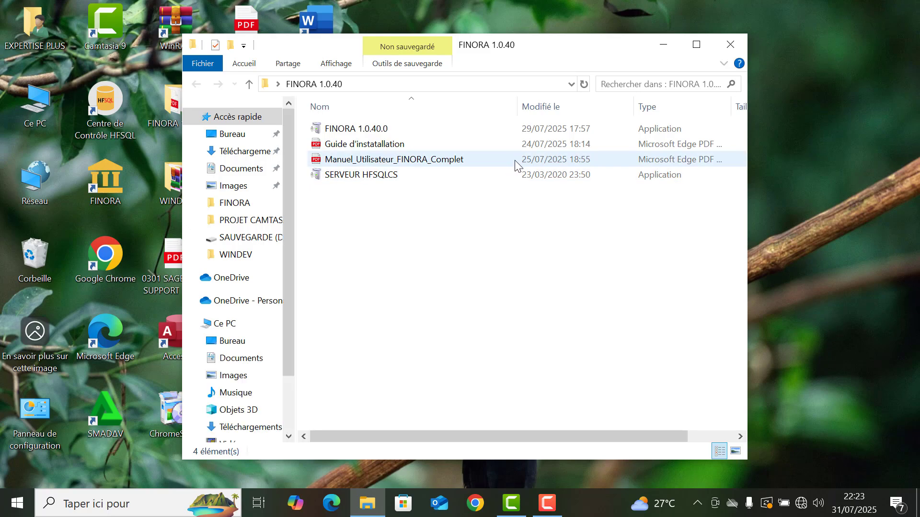
left_click(700, 47)
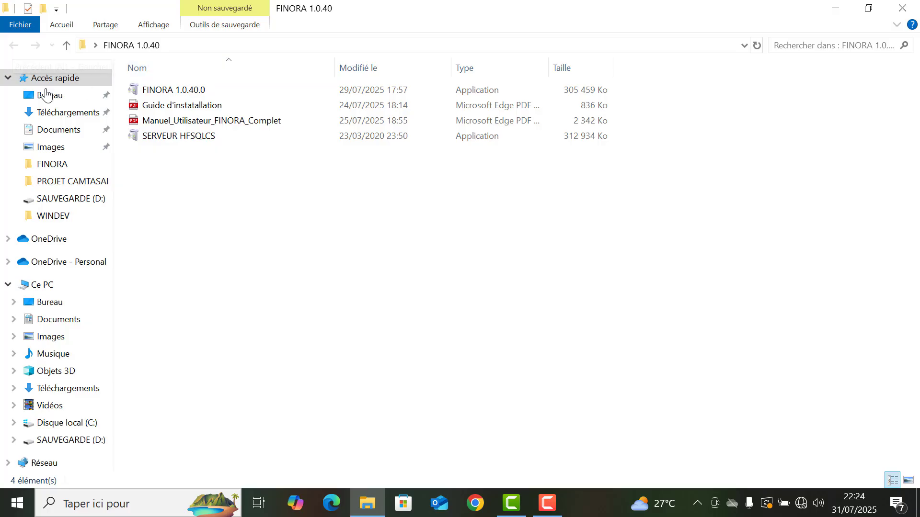
left_click(64, 442)
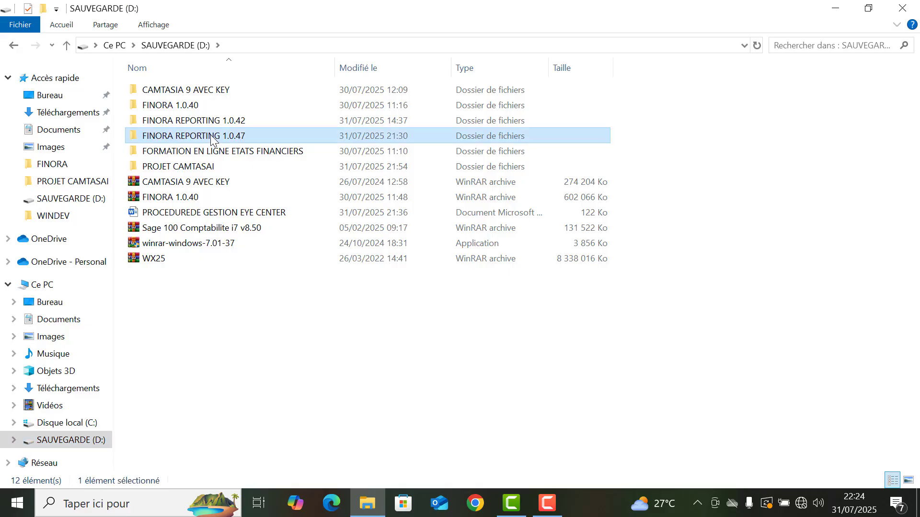
double_click(211, 136)
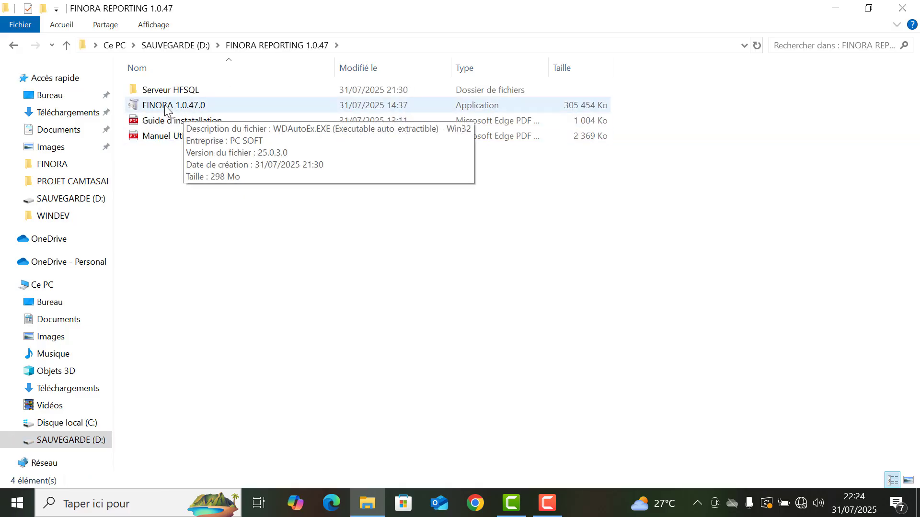
double_click(166, 107)
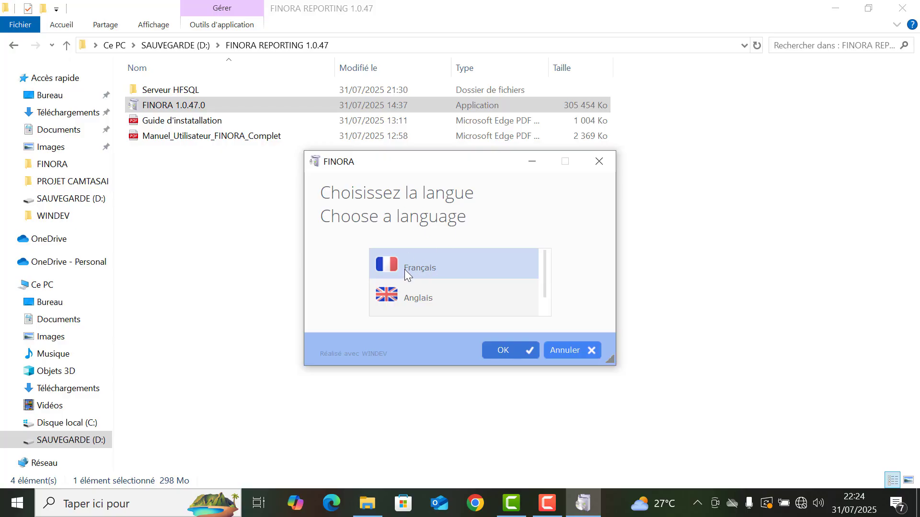
Start the setup in French, accept the licence agreement and choose the quick installation (Installation rapide)
left_click(504, 348)
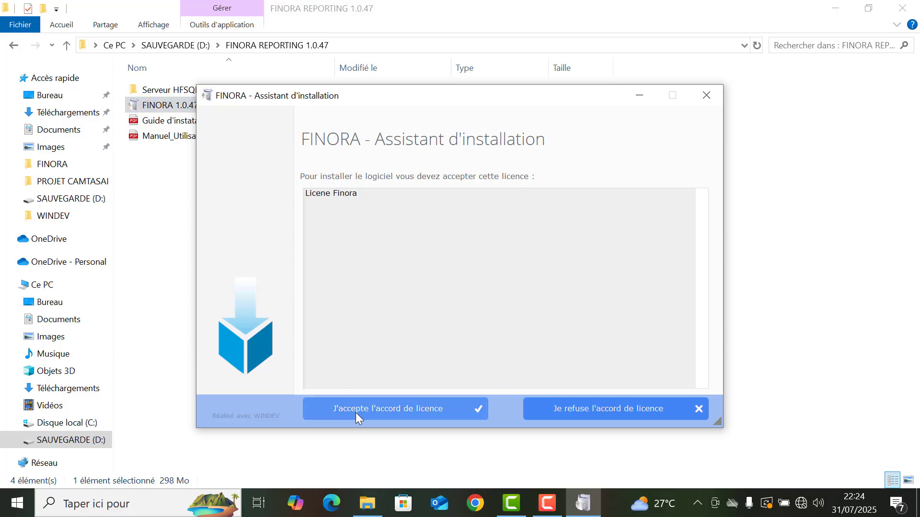
left_click(390, 412)
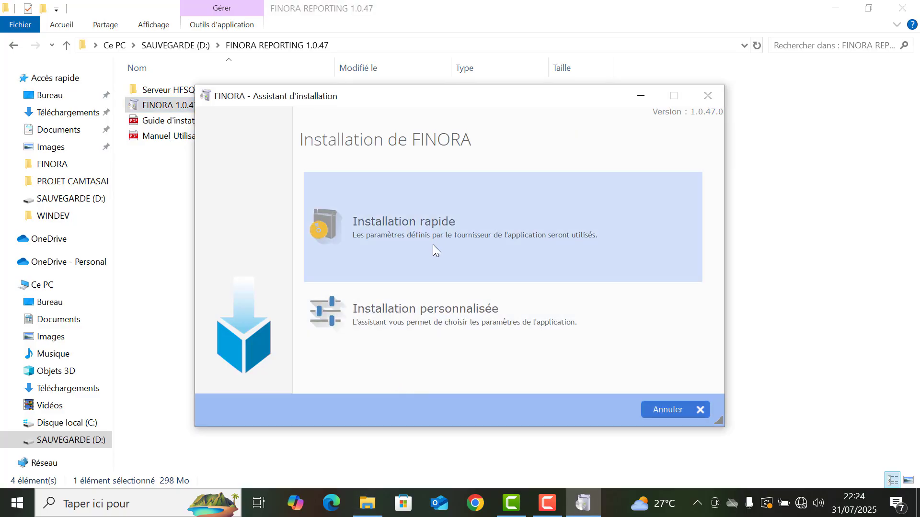
left_click(431, 245)
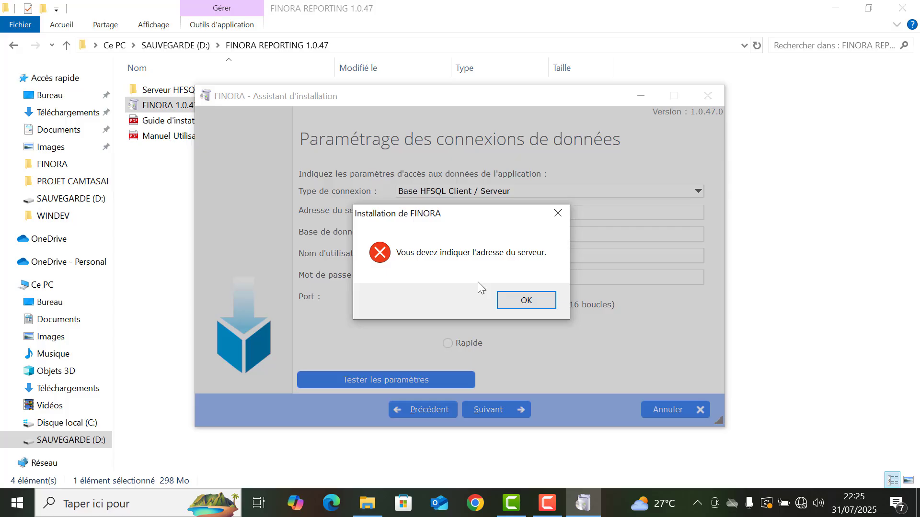
Return to the installer's data connection settings and set the server address to 127.0.0.1
left_click(527, 302)
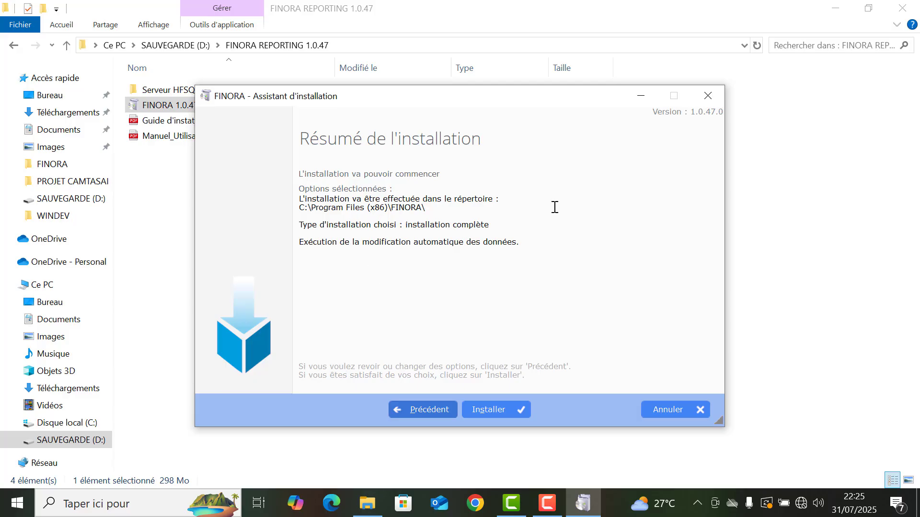
left_click(420, 410)
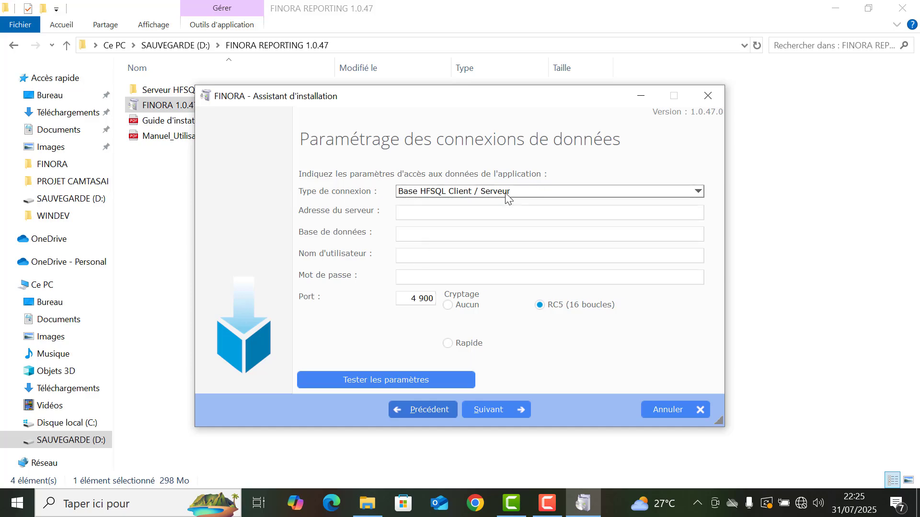
left_click(423, 212)
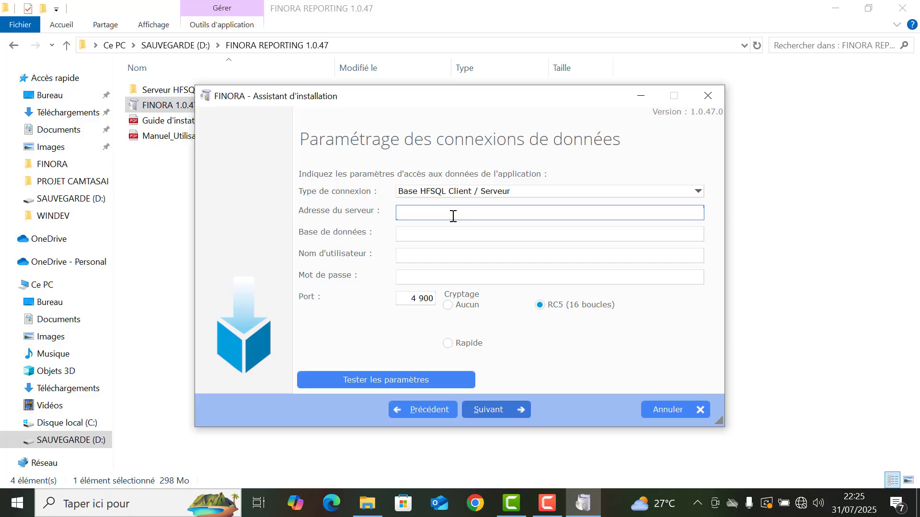
type("127.0.0.1")
Set the database name to FINORA in the data connection settings
left_click(415, 233)
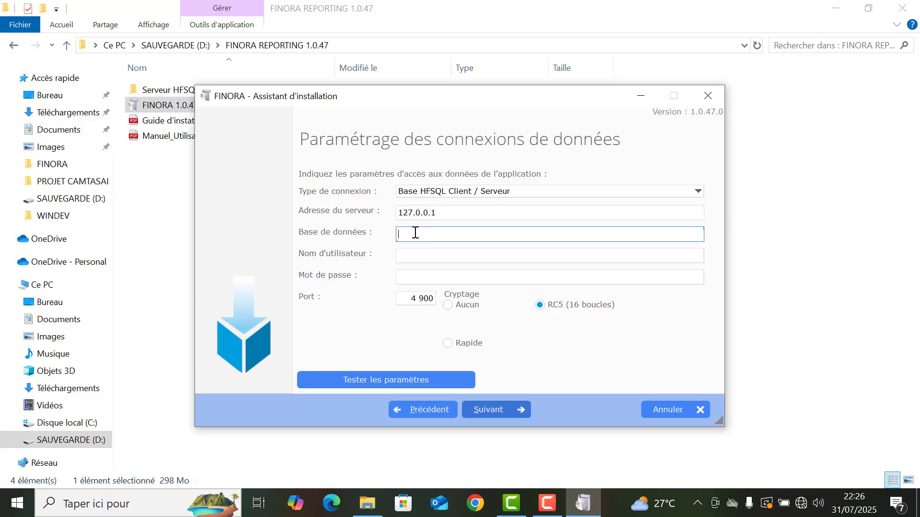
type("FINORA")
Set the database connection's user name to Admin and leave the password empty
left_click(419, 253)
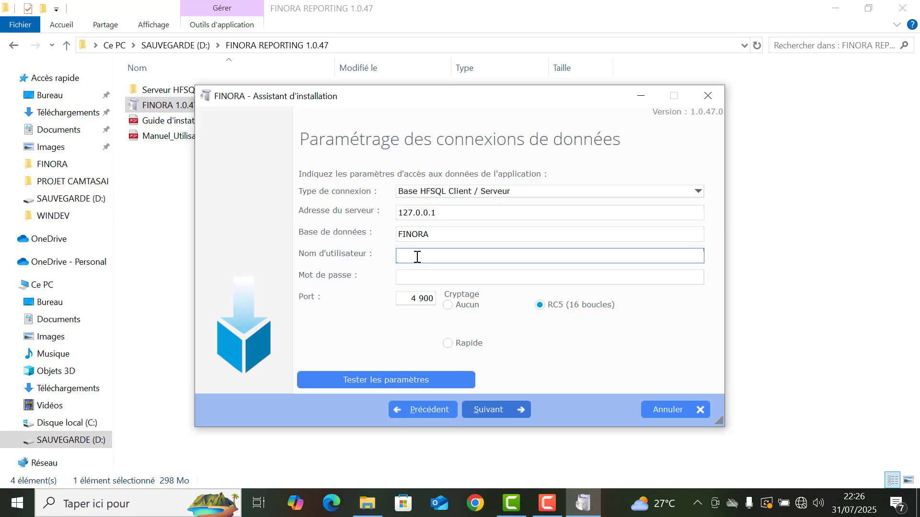
type("Admi")
key("BackSpace")
key("BackSpace")
key("BackSpace")
type("dm")
key("BackSpace")
type("min")
left_click(407, 286)
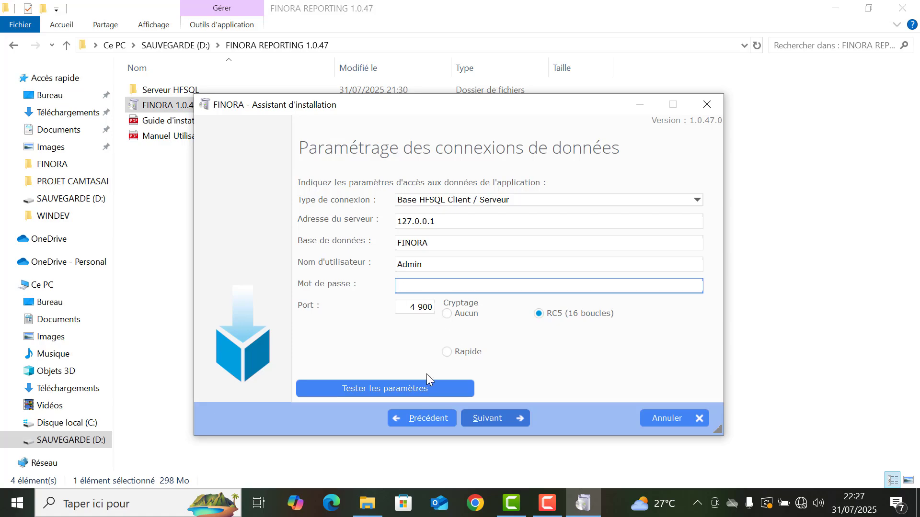
Test the data connection parameters and dismiss the test message
left_click(388, 392)
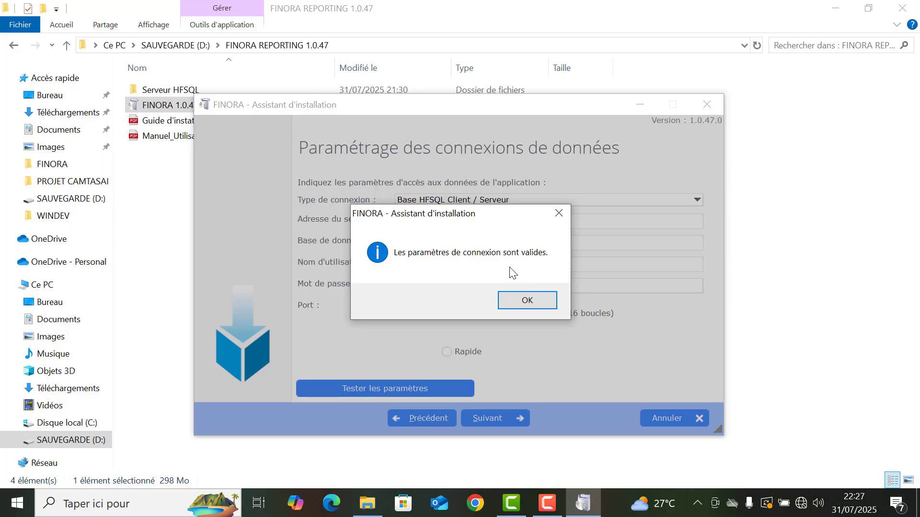
left_click(521, 301)
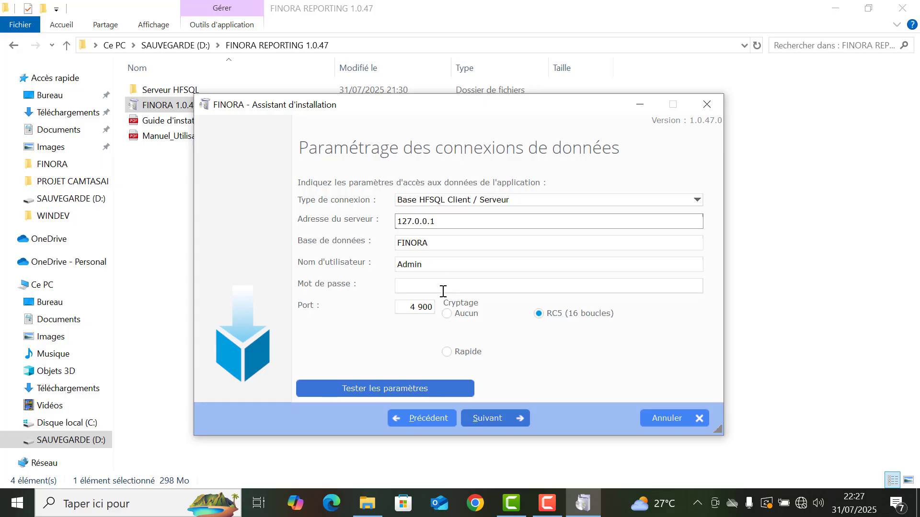
left_click(468, 264)
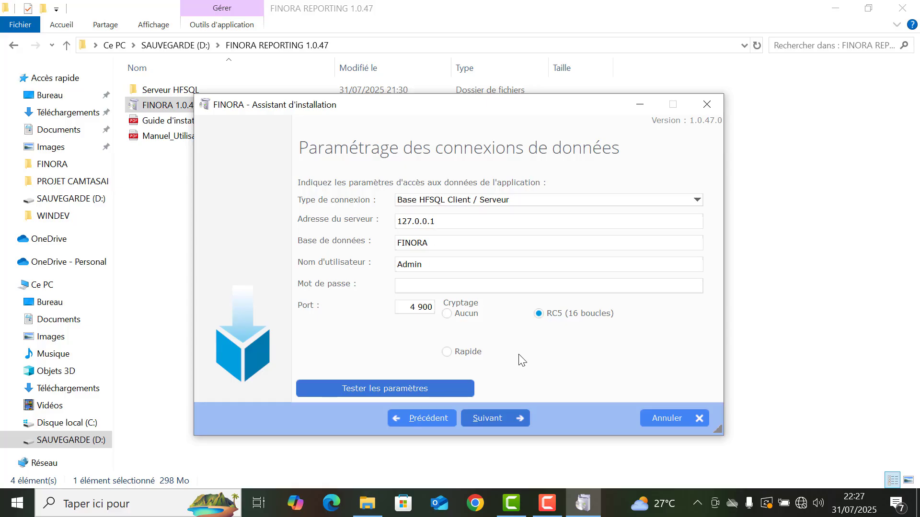
Install FINORA, finish the setup with program launch and all shortcuts enabled, and close the installer's folder window
left_click(493, 418)
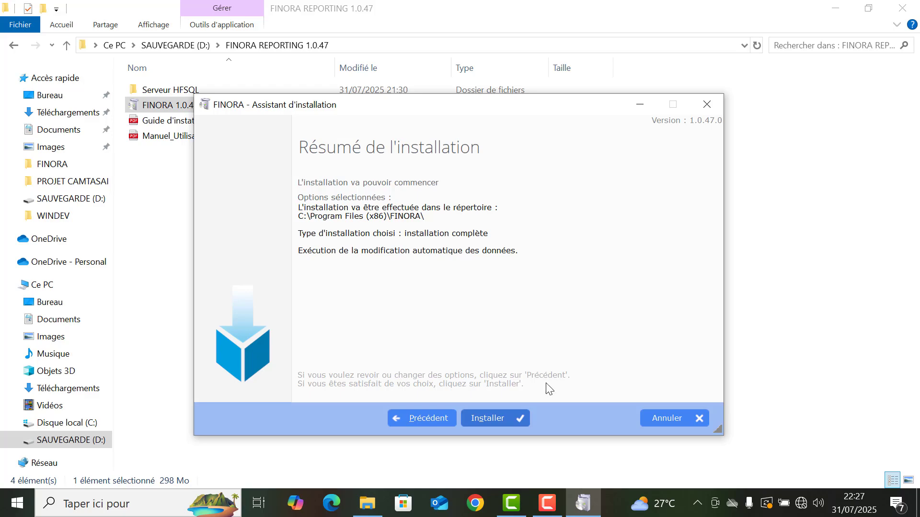
left_click(500, 424)
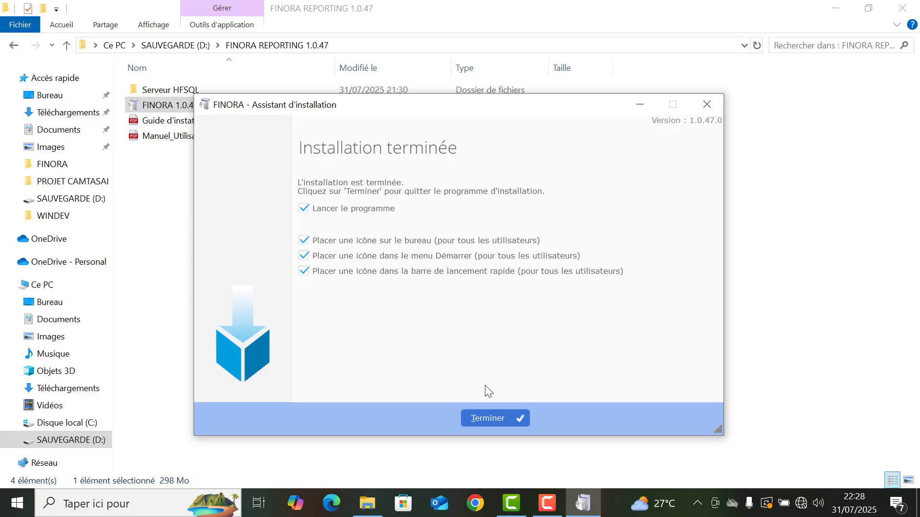
left_click(490, 416)
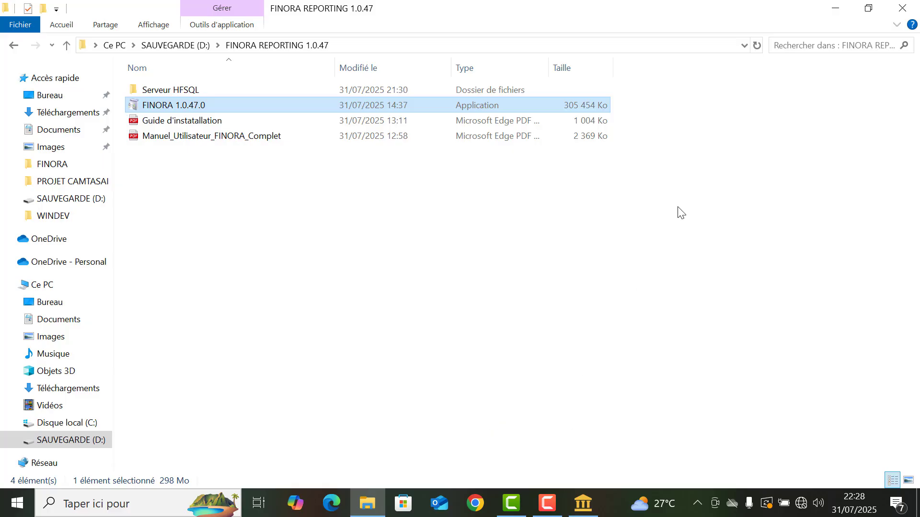
left_click(906, 7)
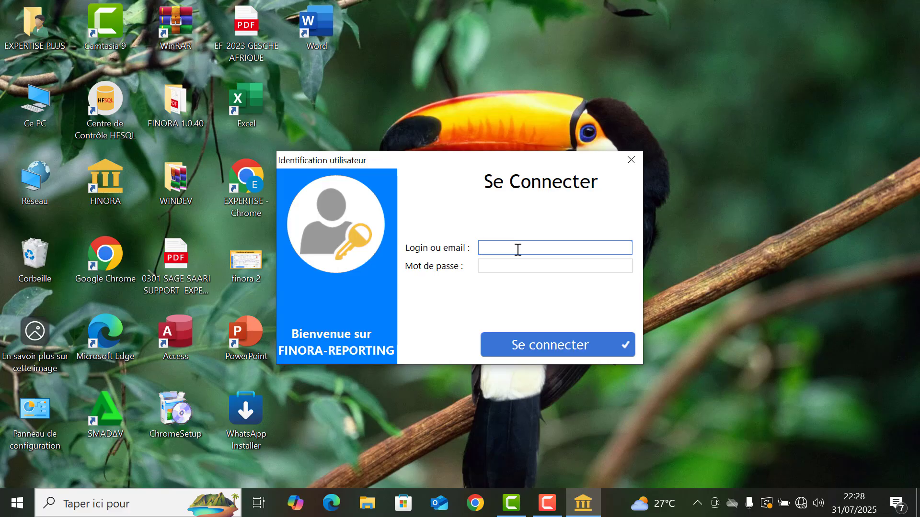
Log in as Superviseur with the account password and launch the application, dismissing the trial period notice
type("Superviseur")
left_click(509, 265)
left_click(508, 265)
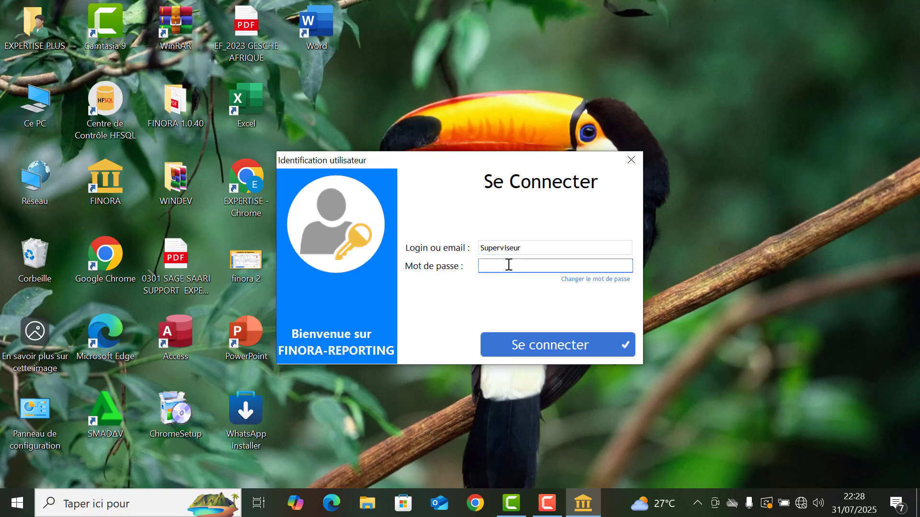
key("Caps_Lock")
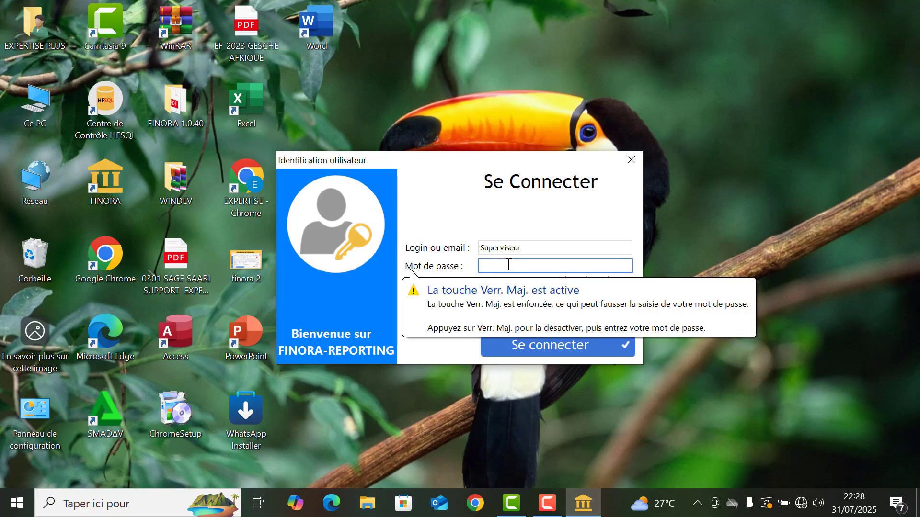
type("•••••••")
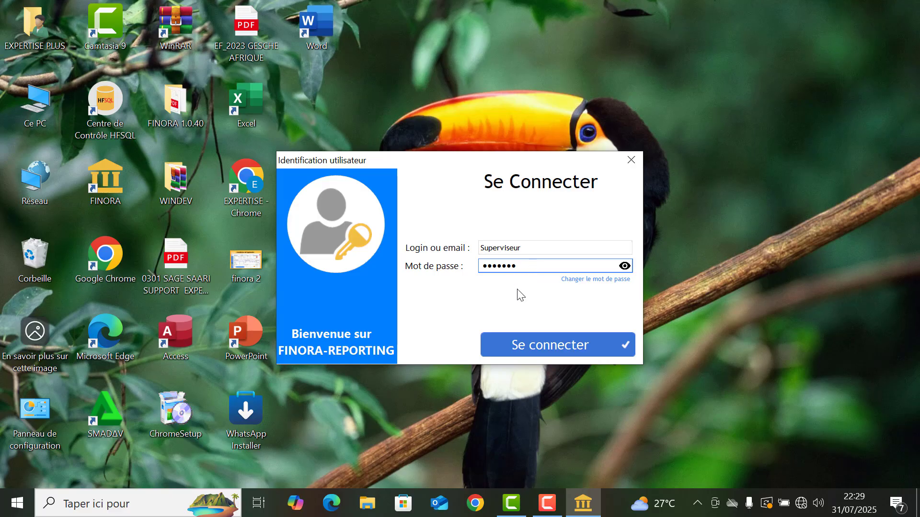
left_click(532, 343)
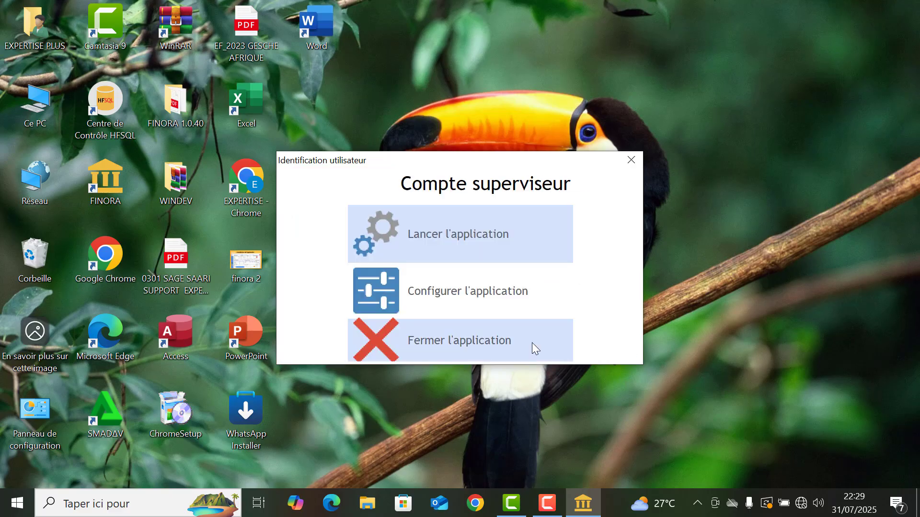
left_click(449, 242)
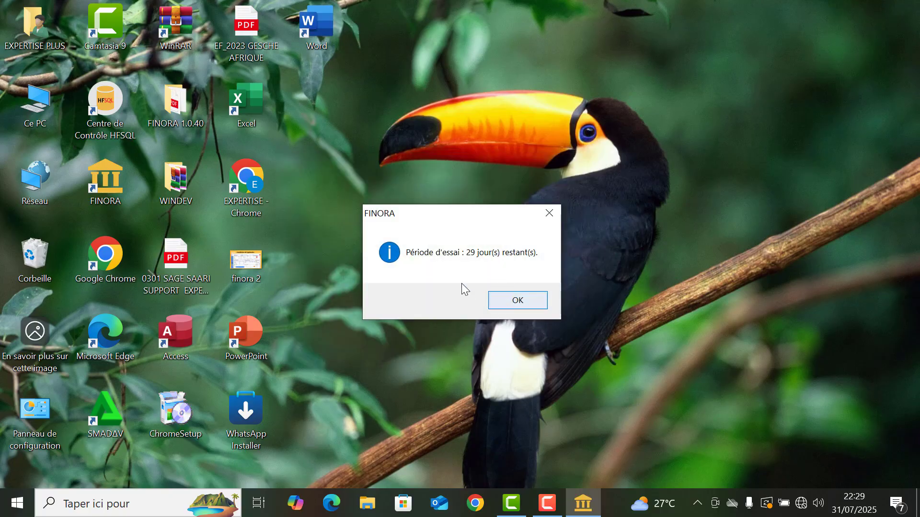
left_click(511, 302)
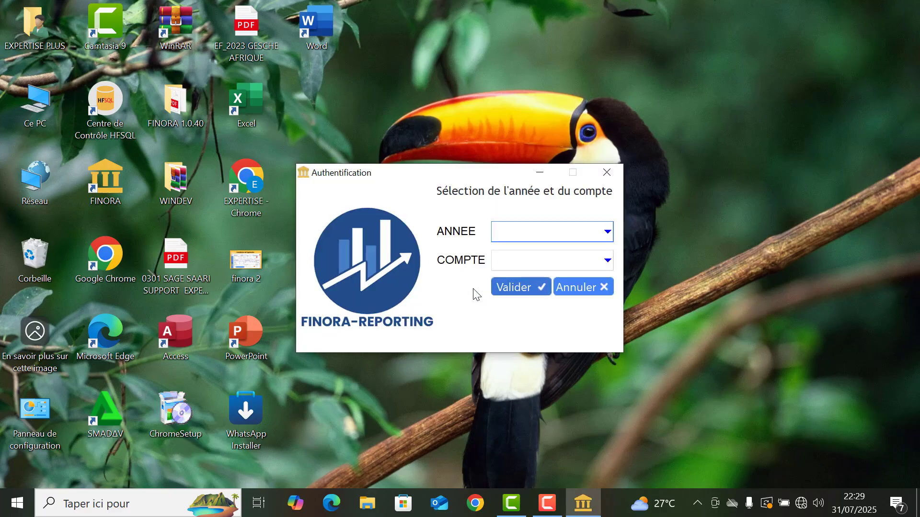
Validate the year 2025 and the account CAISSE PRINCIPALE, and go from the account inventory to the main menu
left_click(539, 229)
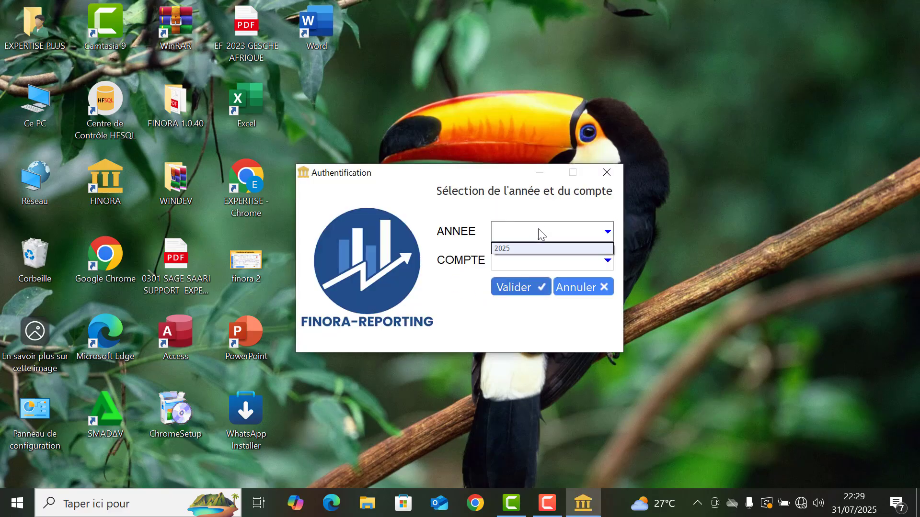
left_click(528, 248)
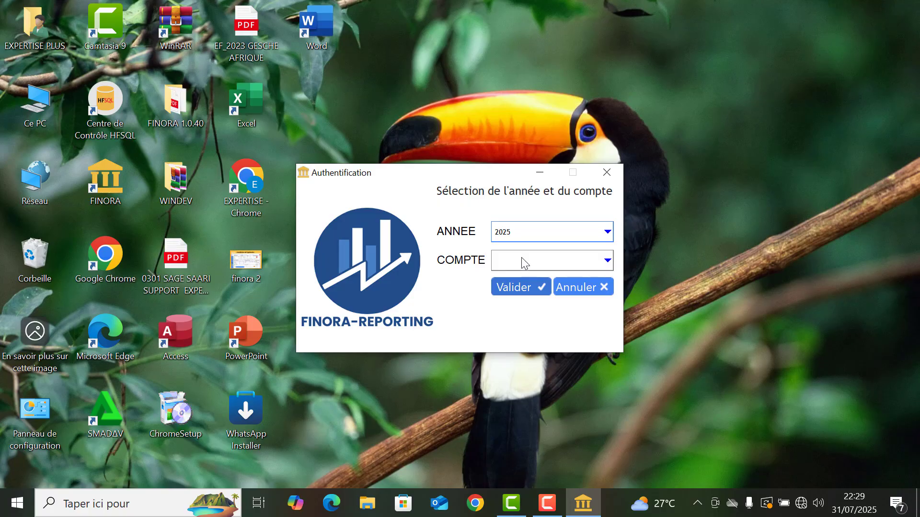
left_click(522, 260)
left_click(516, 277)
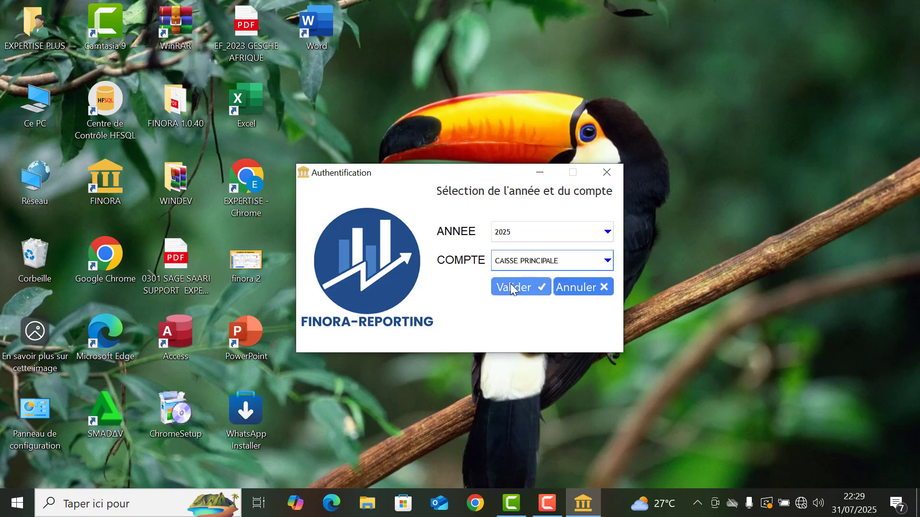
left_click(511, 284)
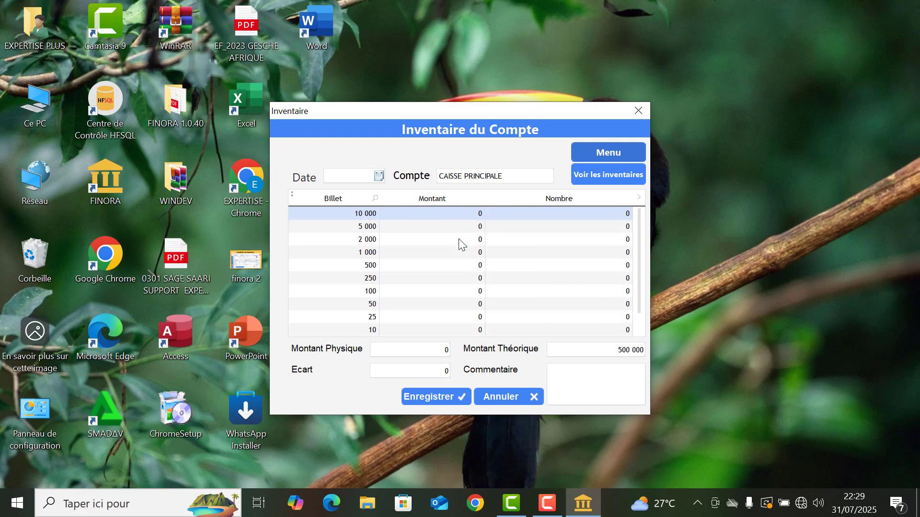
left_click(604, 153)
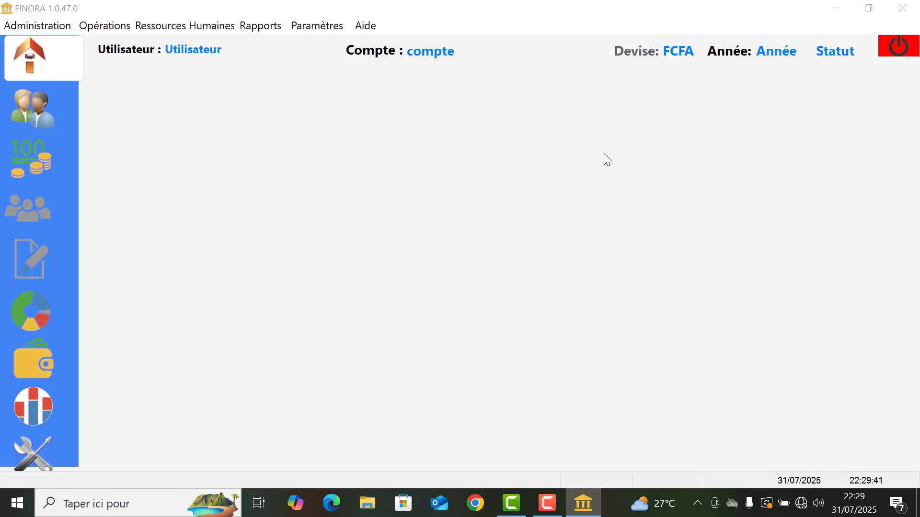